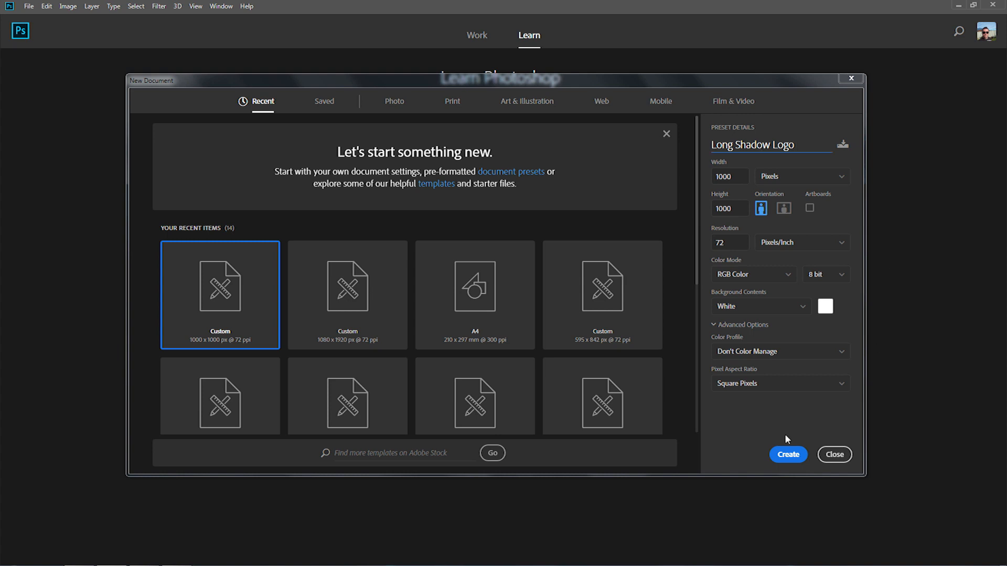
Create the 1000 × 1000 pixel document Long Shadow Logo and fill its background with bright red using the Paint Bucket.
left_click(788, 454)
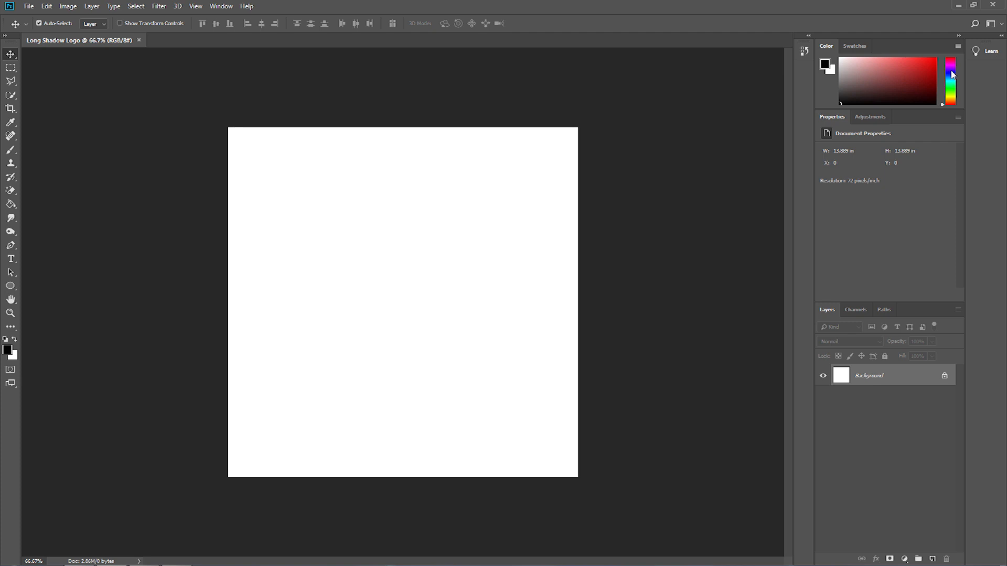
mouse_move(952, 76)
left_mouse_down()
mouse_move(953, 59)
mouse_move(925, 69)
mouse_move(940, 120)
left_mouse_up()
left_click_drag(925, 71, 924, 62)
left_click(13, 210)
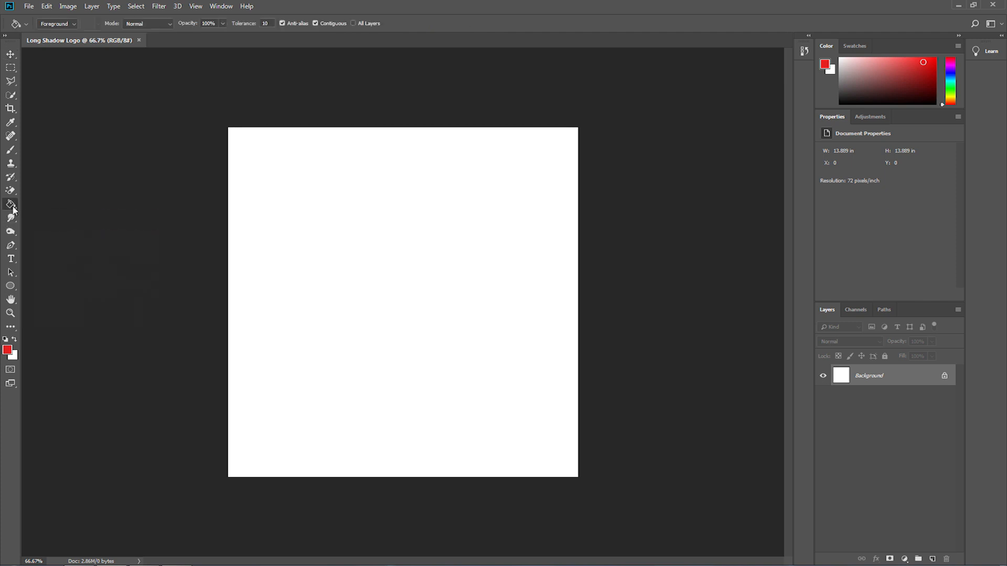
left_click(331, 223)
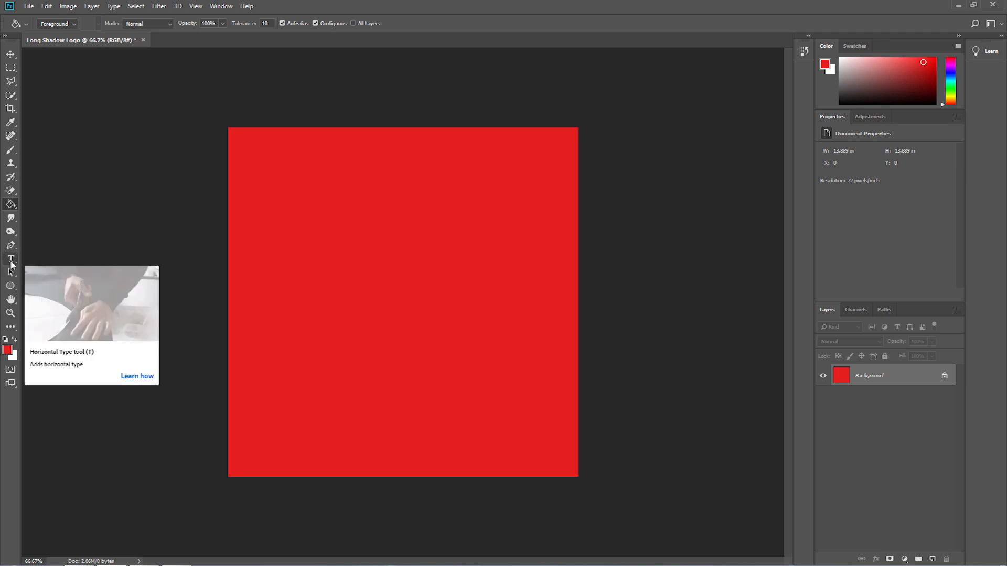
Set the Horizontal Type tool's color to white (ffffff) and add the text "FM" on the red canvas.
key("t")
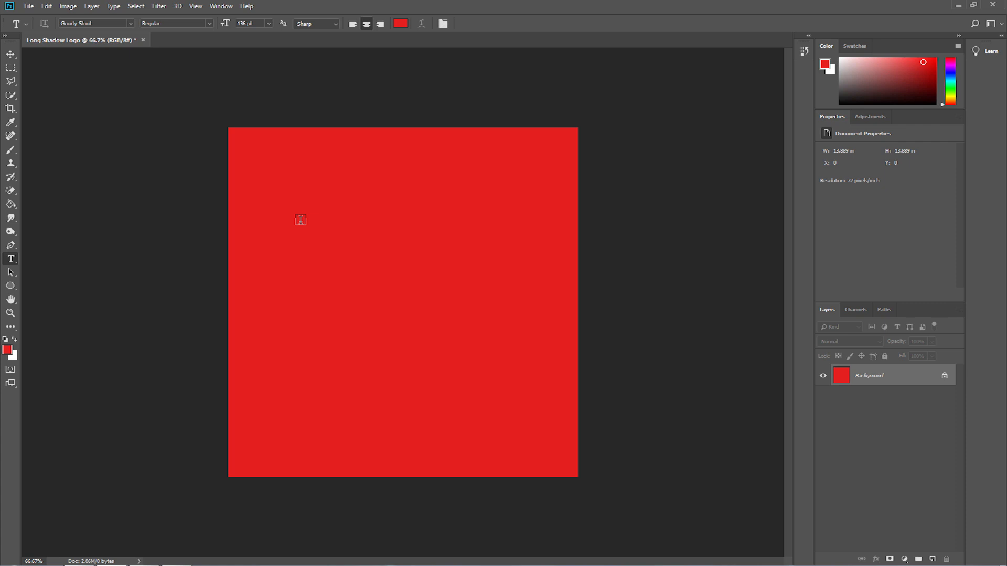
left_click(400, 23)
type("ffffff")
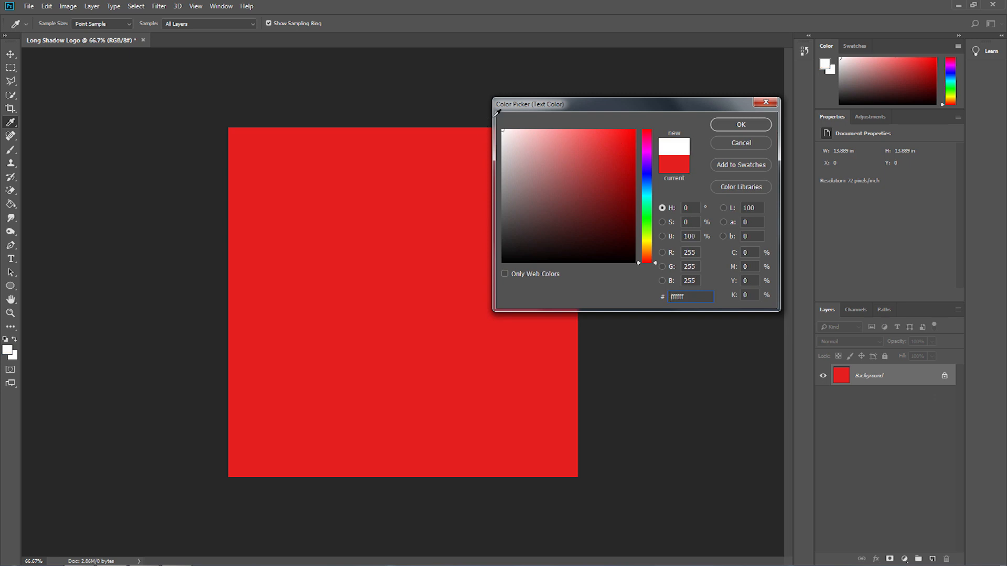
left_click(731, 124)
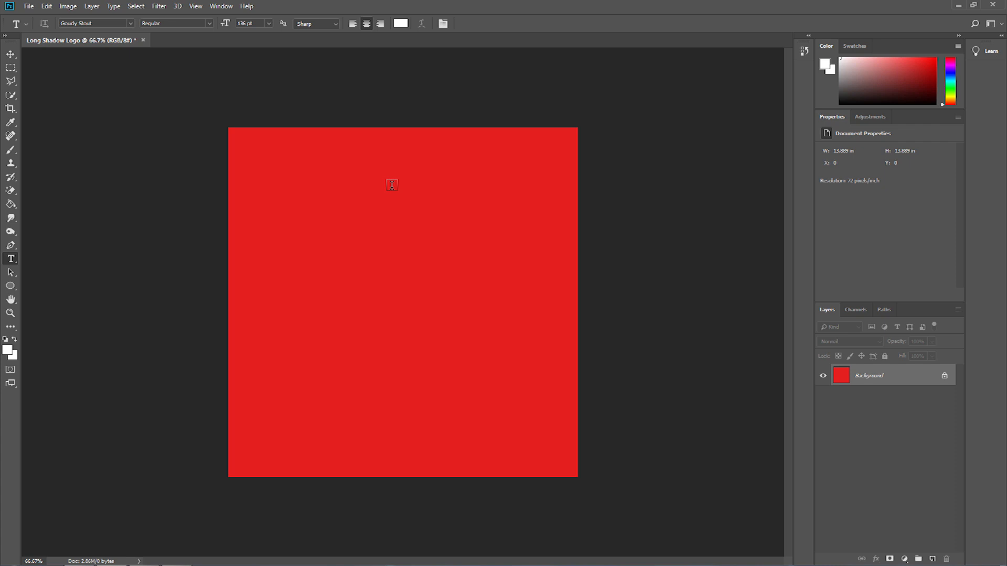
left_click(368, 264)
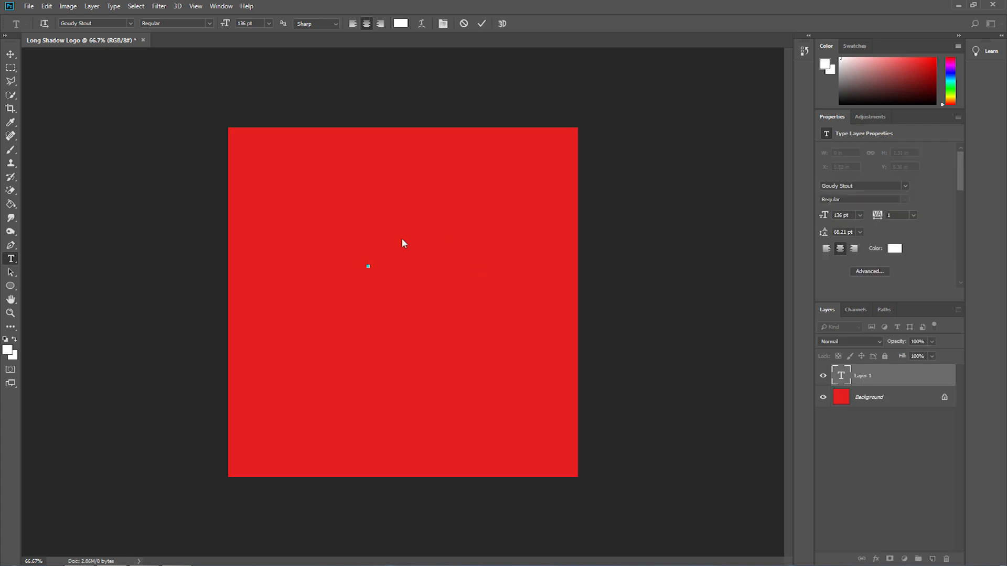
type("FM")
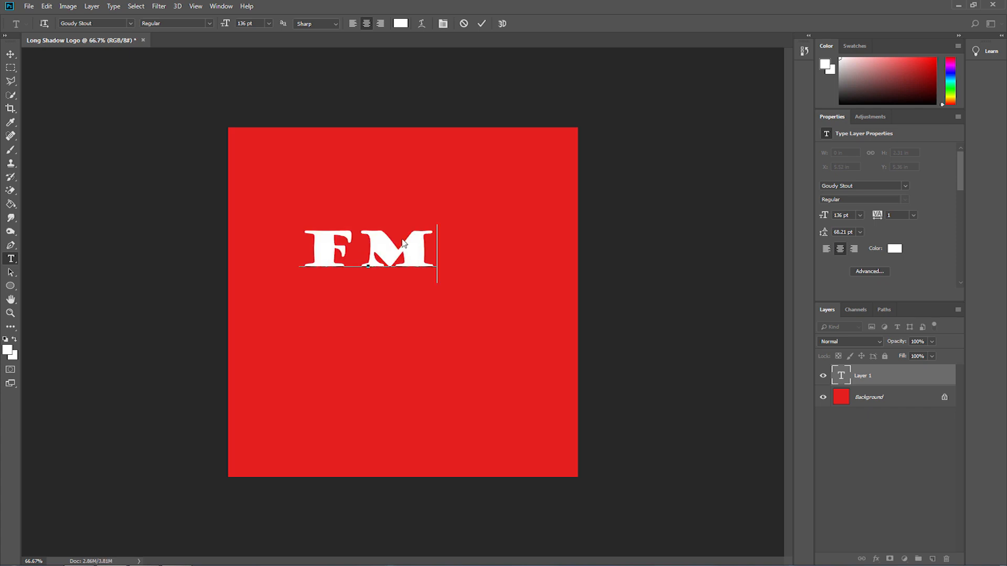
Change the FM text's font to Blackoak Std and move the text to the center of the canvas.
left_click_drag(436, 240, 318, 242)
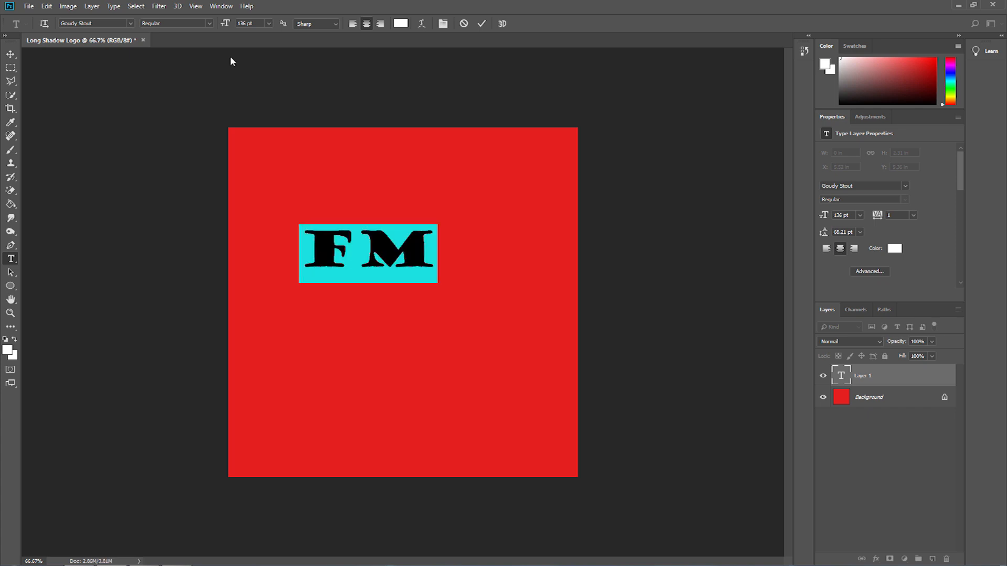
left_click(130, 24)
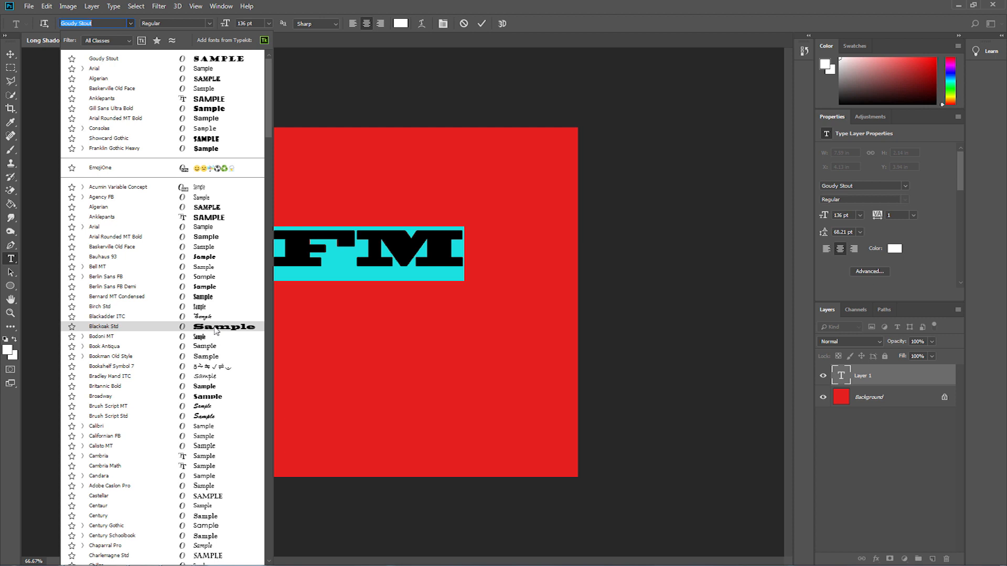
left_click(215, 329)
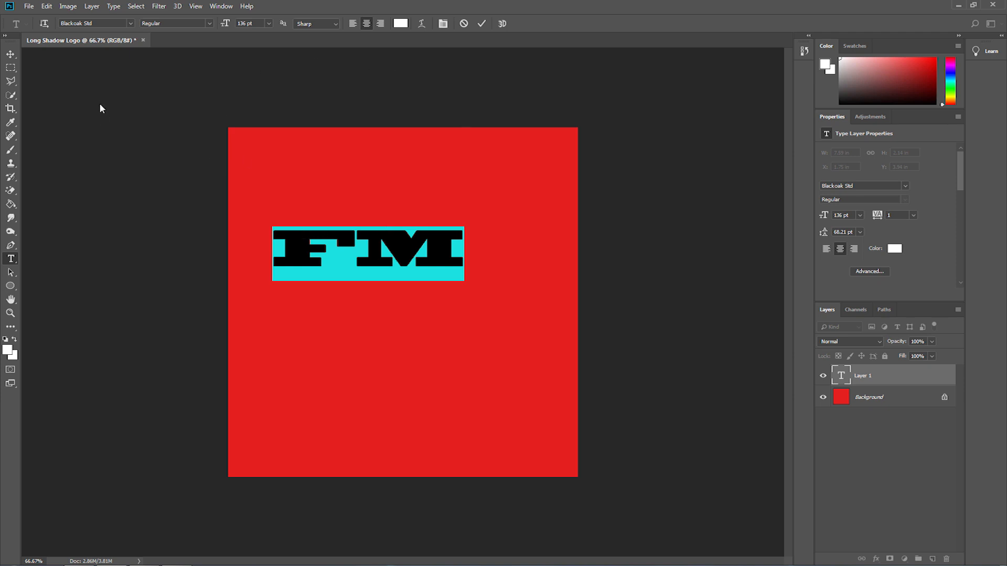
left_click(11, 54)
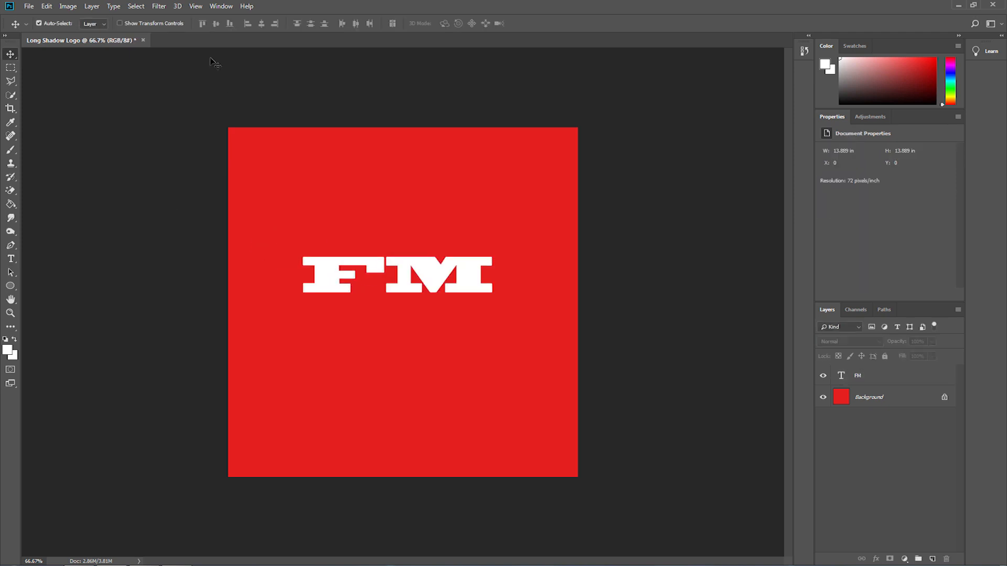
left_click_drag(408, 280, 411, 304)
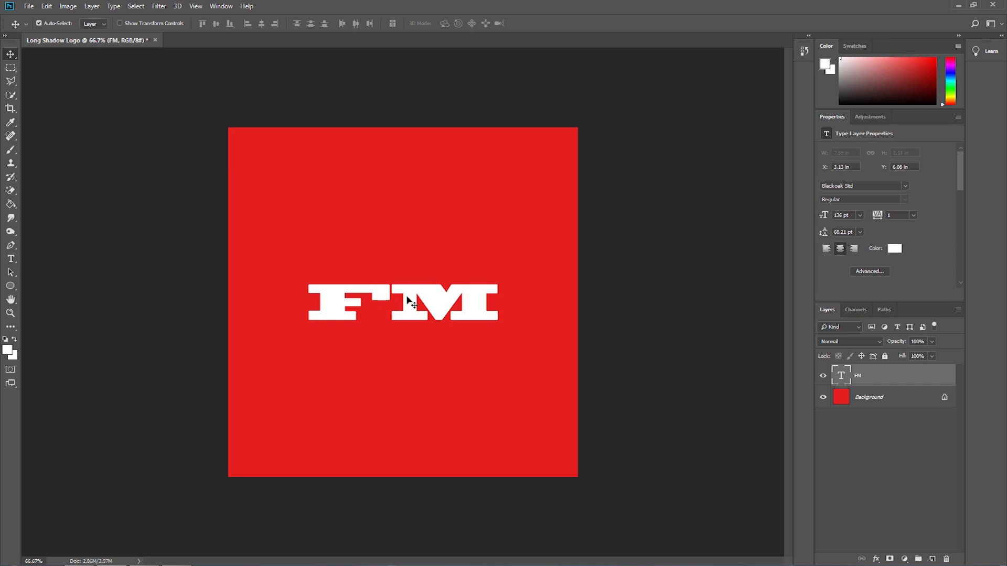
Enlarge the FM text to 194 pt.
key("t")
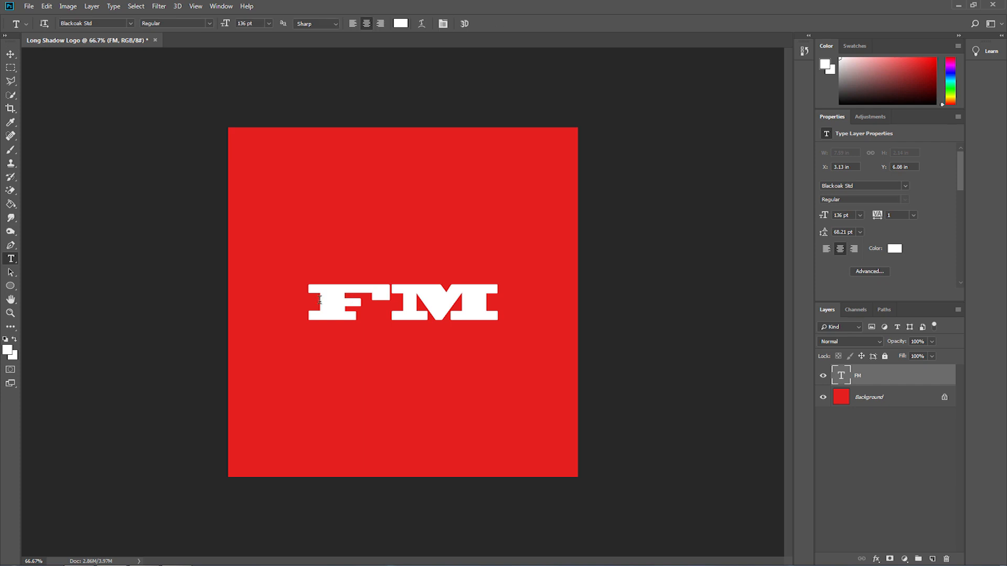
left_click_drag(312, 300, 509, 295)
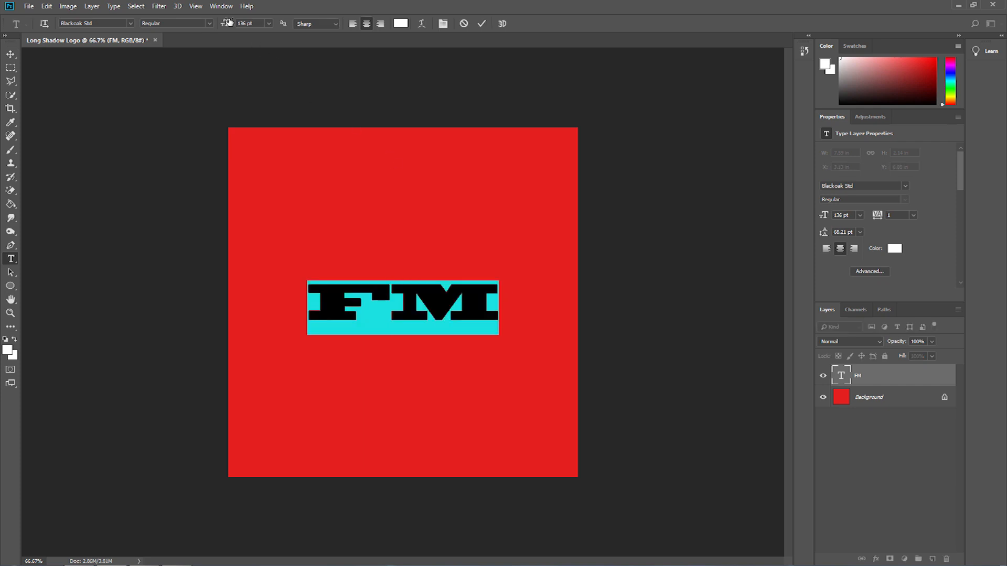
left_click_drag(227, 25, 257, 26)
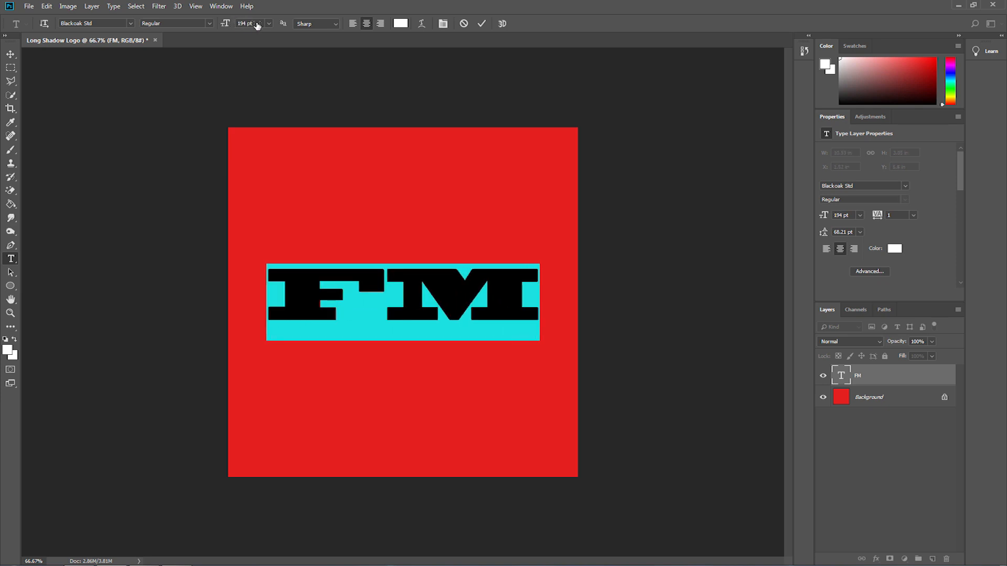
left_click(10, 54)
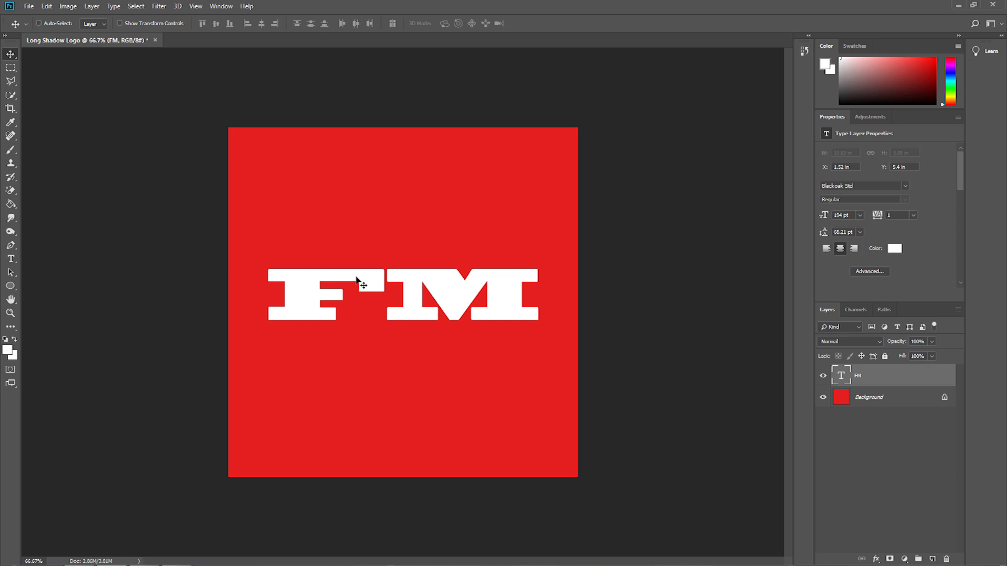
Stretch the FM text vertically about its center to about 132% height with Free Transform.
key("ctrl+t")
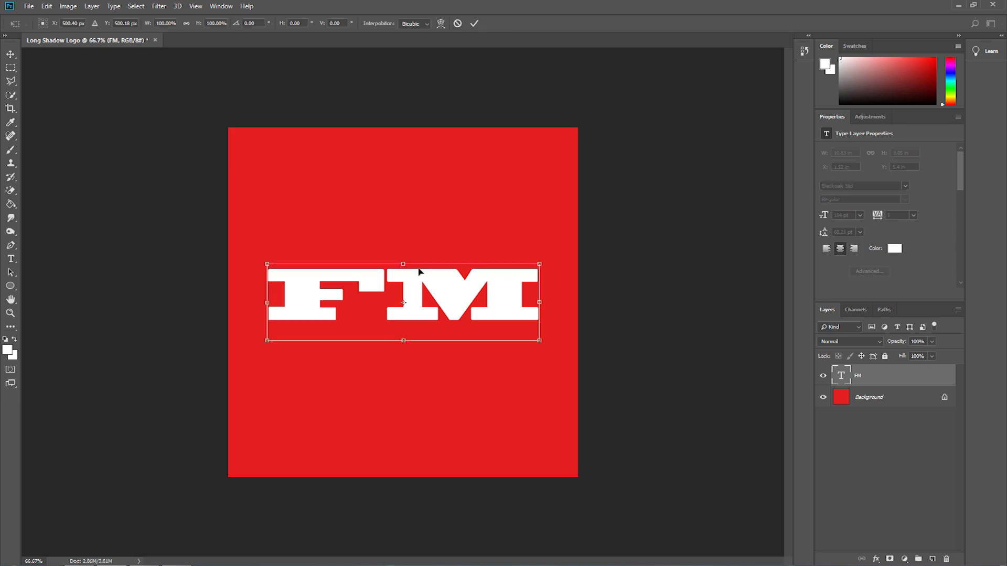
mouse_move(402, 263)
left_mouse_down()
mouse_move(403, 239)
mouse_move(416, 274)
left_mouse_up()
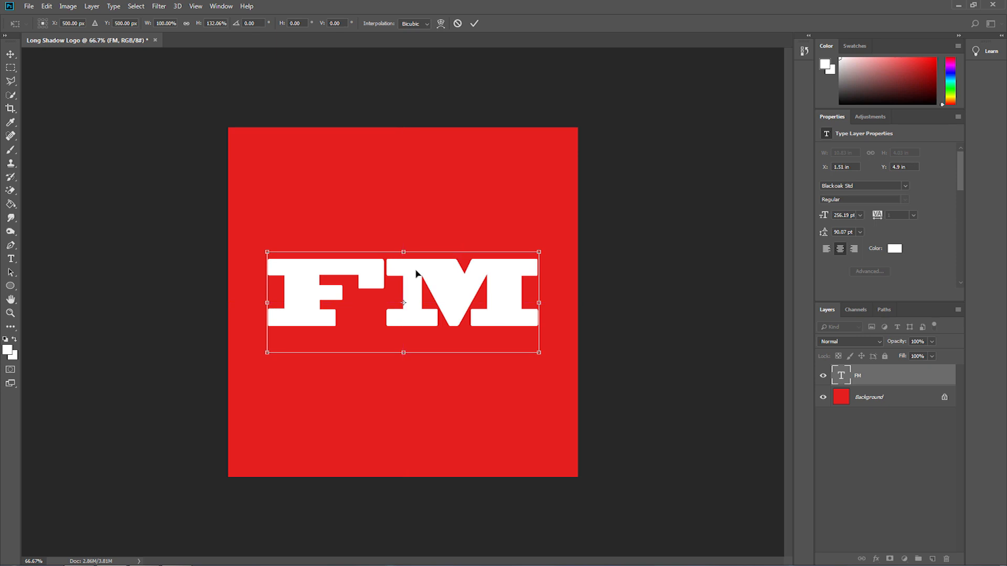
key("Return")
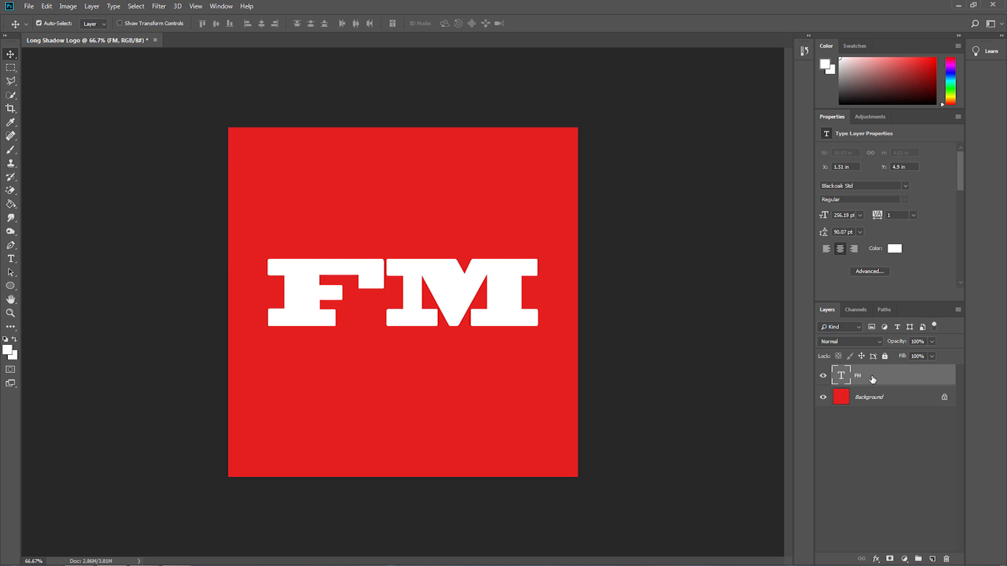
Duplicate the FM text layer and place the copy beneath the original.
key("ctrl")
key("ctrl+j")
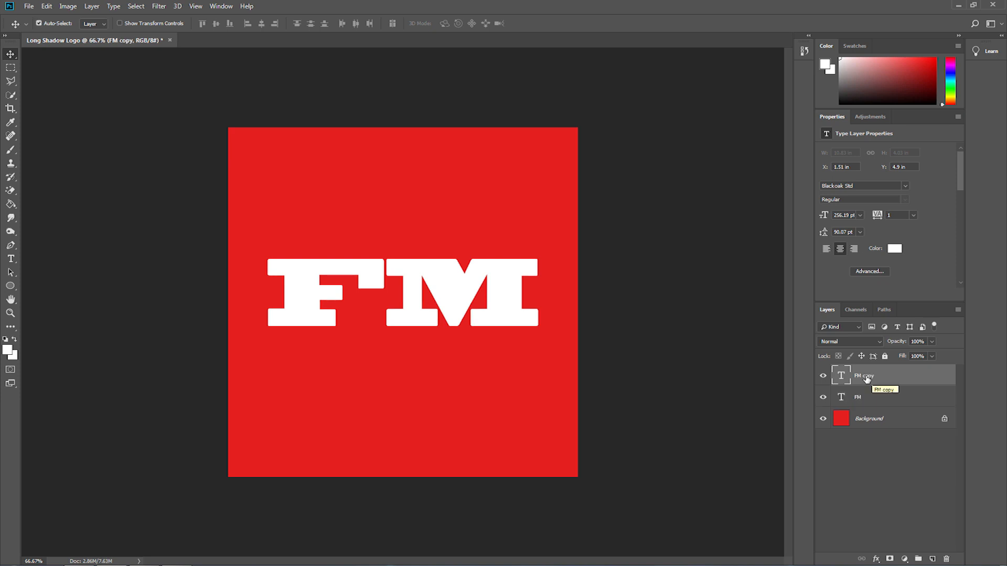
left_click_drag(866, 380, 865, 402)
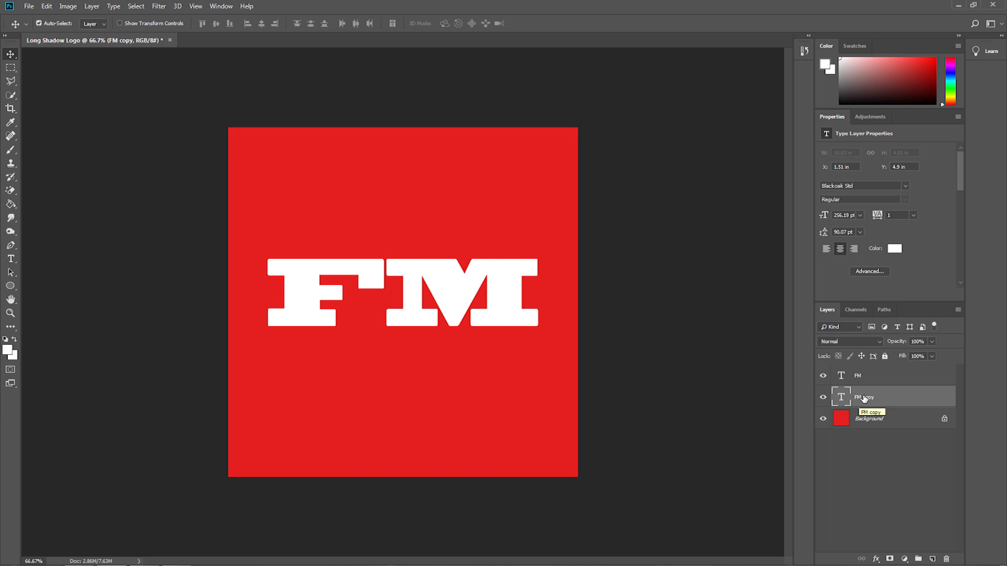
Recolor the lower FM text copy to black (000000) and check it by briefly hiding the upper FM layer.
double_click(864, 399)
double_click(842, 398)
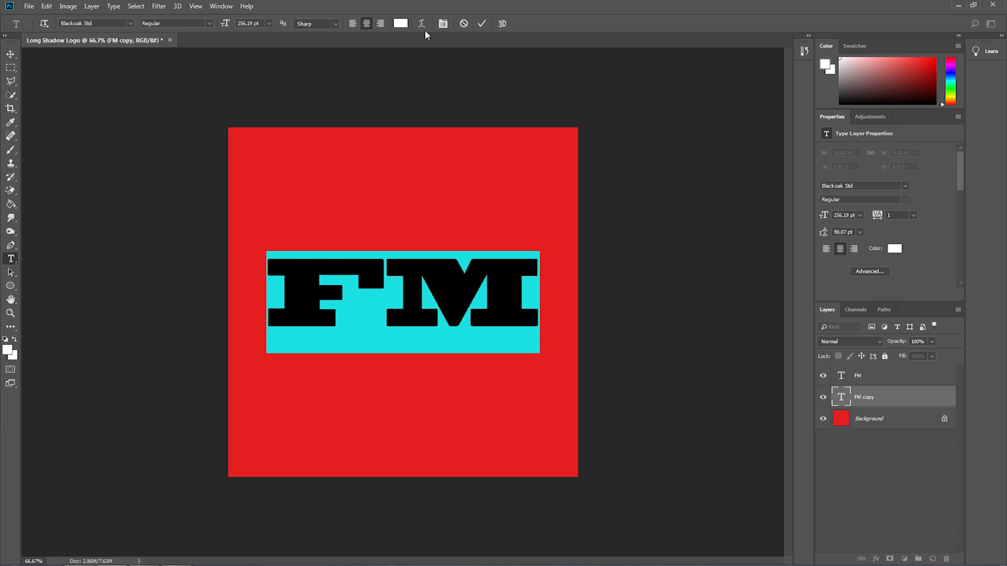
left_click(401, 23)
type("000000")
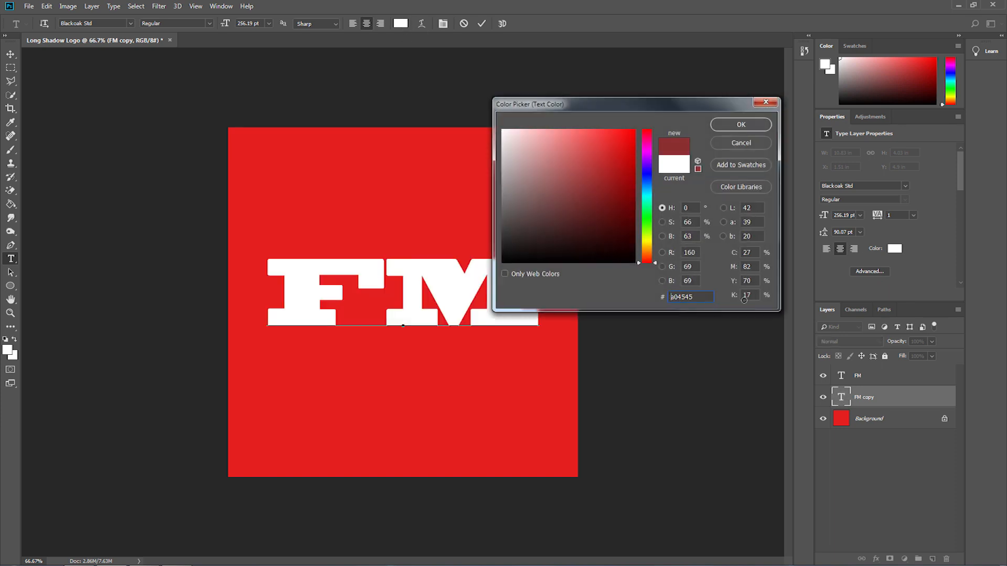
left_click(741, 124)
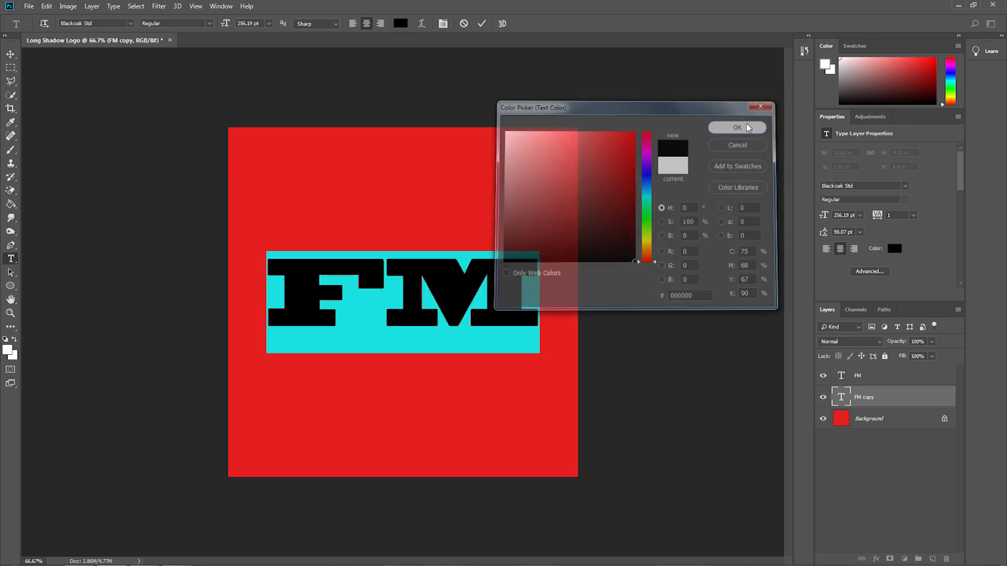
left_click(859, 469)
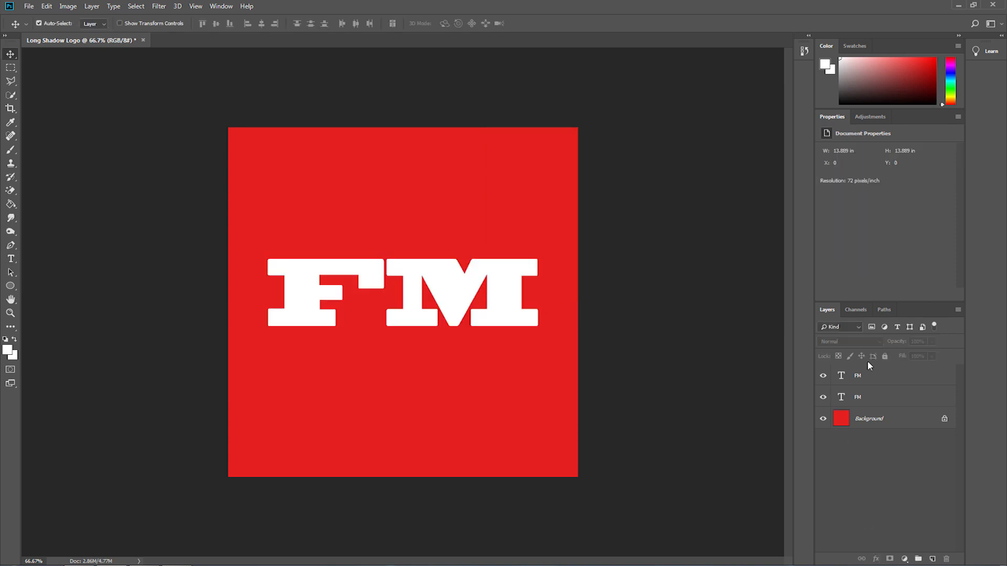
left_click(824, 375)
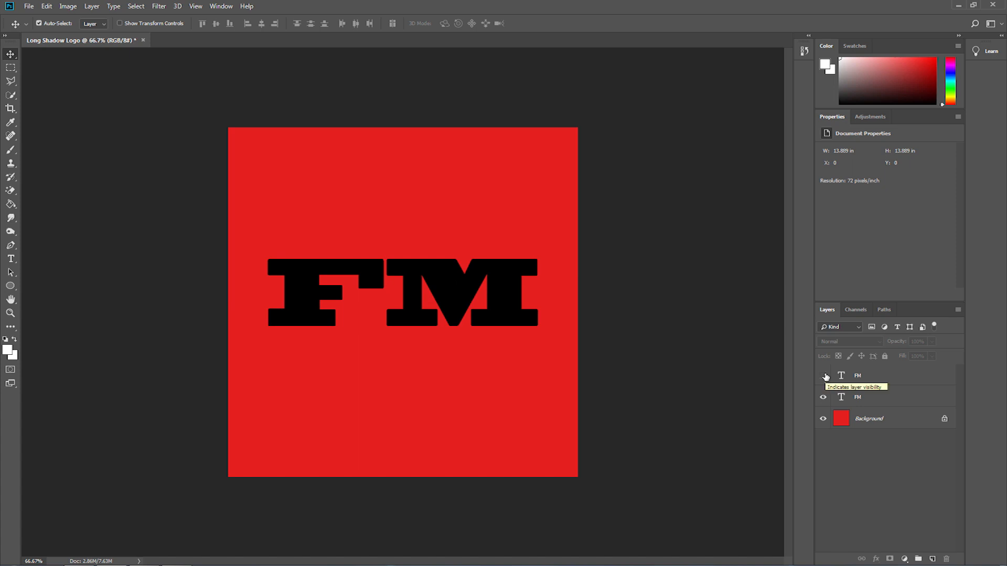
left_click(822, 377)
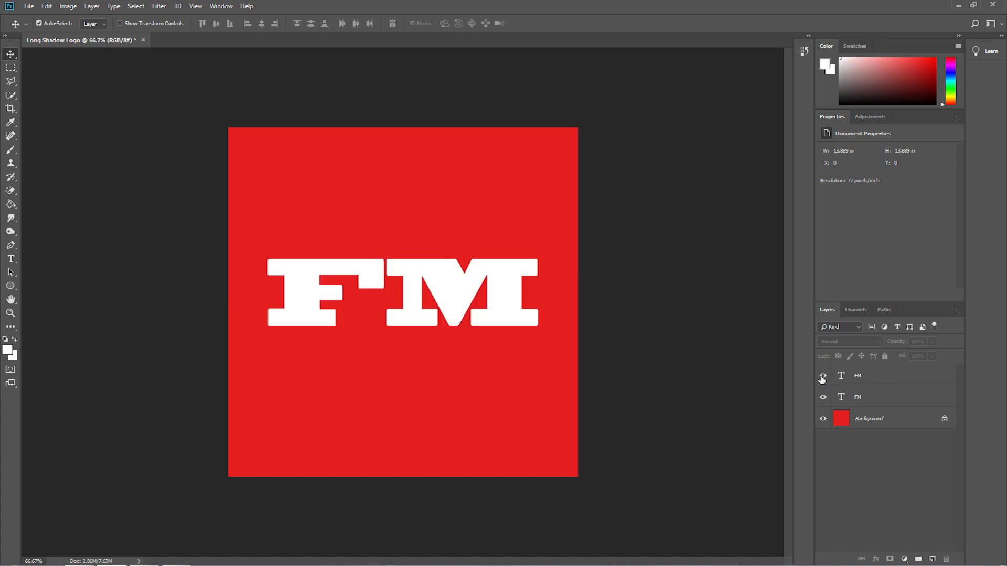
Rename the black text layer as Shadow.
double_click(858, 398)
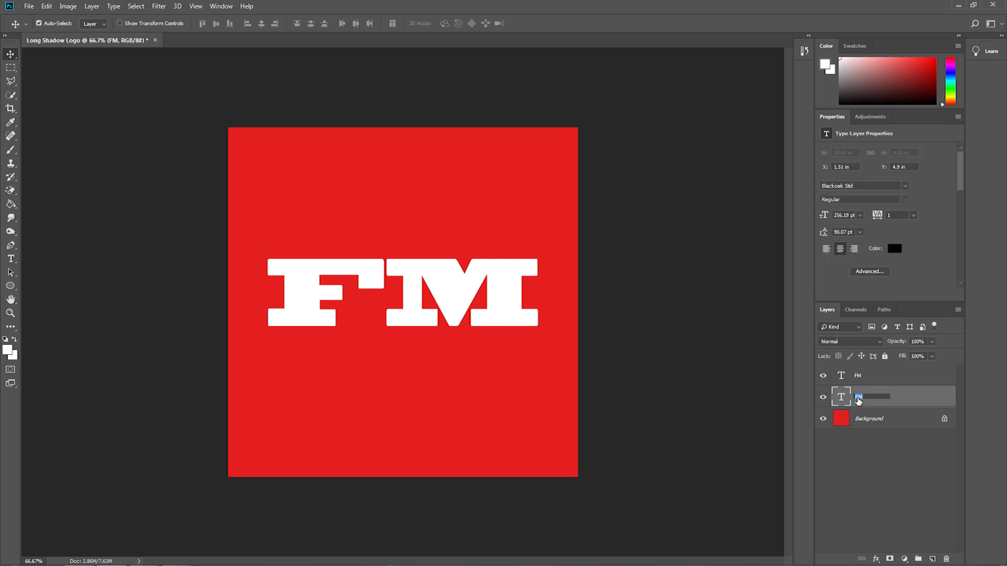
type("Shadow")
left_click(879, 437)
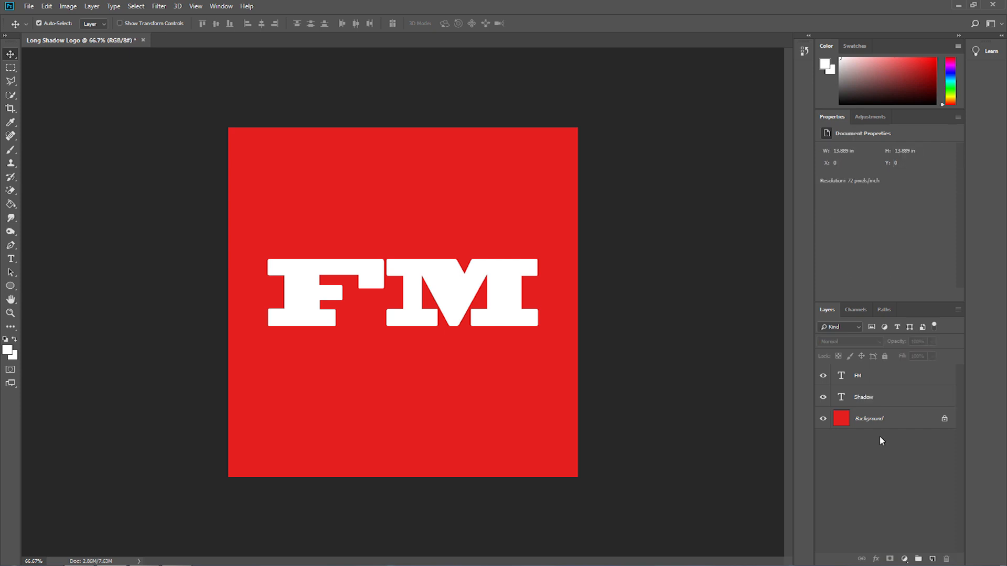
Rotate the Shadow text layer by 45 degrees with Free Transform.
left_click(863, 402)
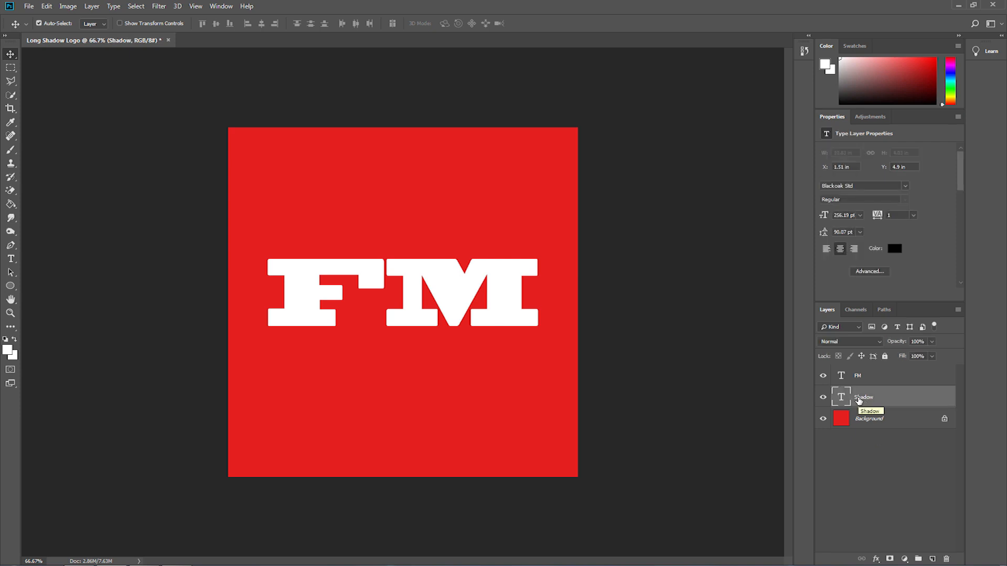
key("ctrl+t")
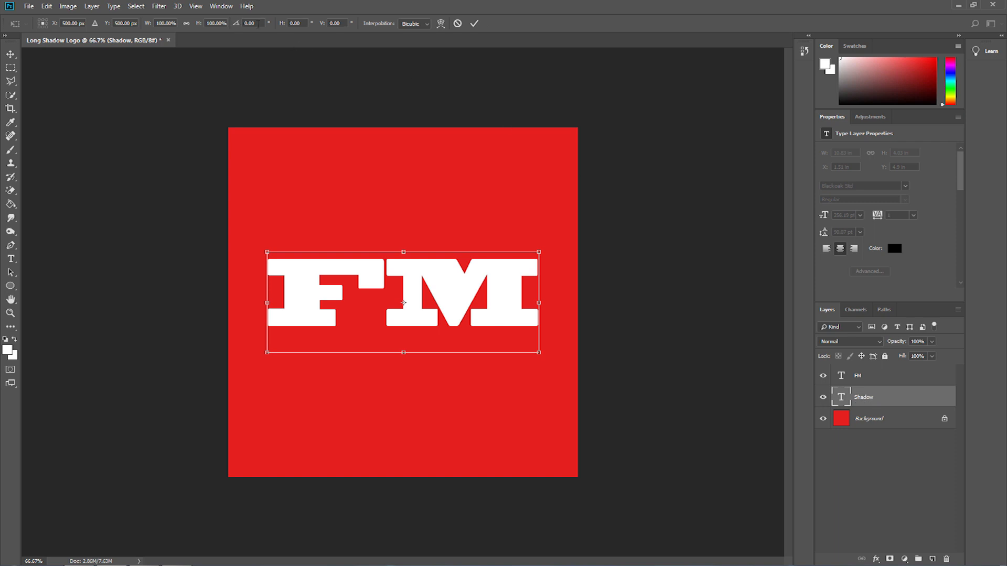
left_click(237, 25)
type("45")
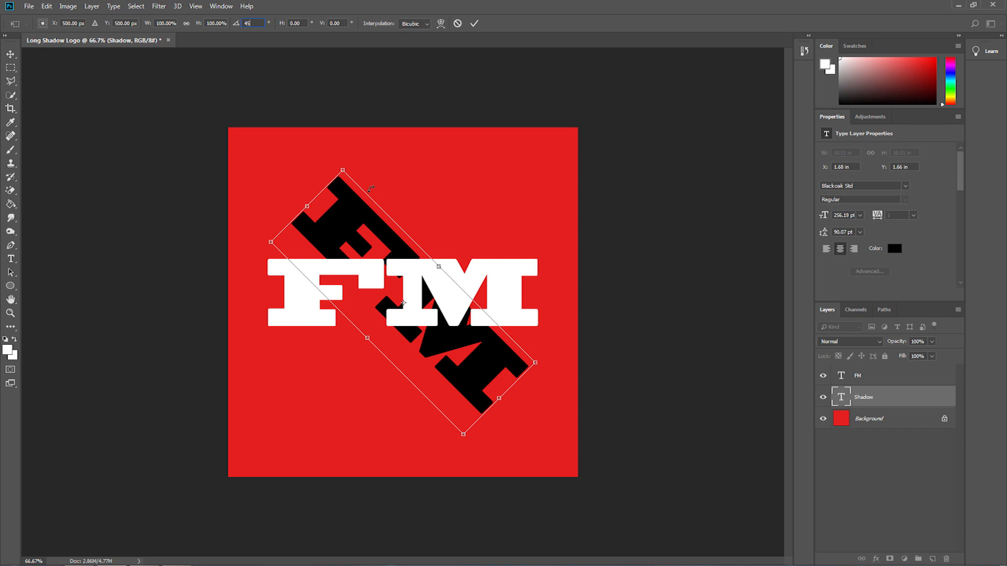
key("Return")
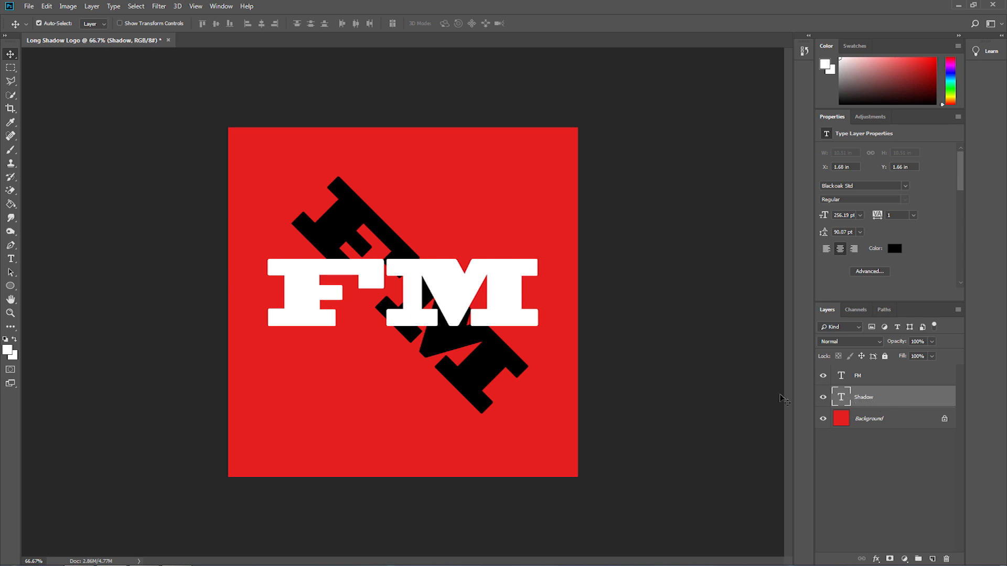
Duplicate the rotated Shadow layer repeatedly, nudging each copy slightly left, until there are 101 copies forming a solid extrusion.
key("alt")
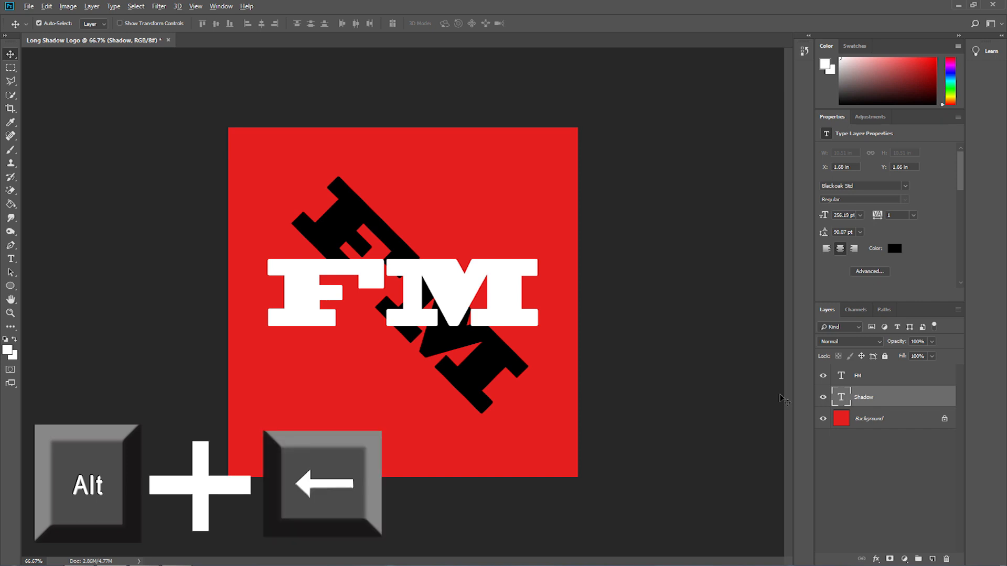
key("alt+Left")
key("alt+Left")
key("alt+Left")
key("alt+Left")
key("alt+Left")
key("alt+Left")
key("alt+Left")
key("alt+Left")
key("alt+Left")
key("alt+Left")
key("alt+Left")
key("alt+Left")
key("alt+Left")
key("alt+Left")
key("alt+Left")
key("alt+Left")
key("alt+Left")
key("alt+Left")
key("alt+Left")
key("alt+Left")
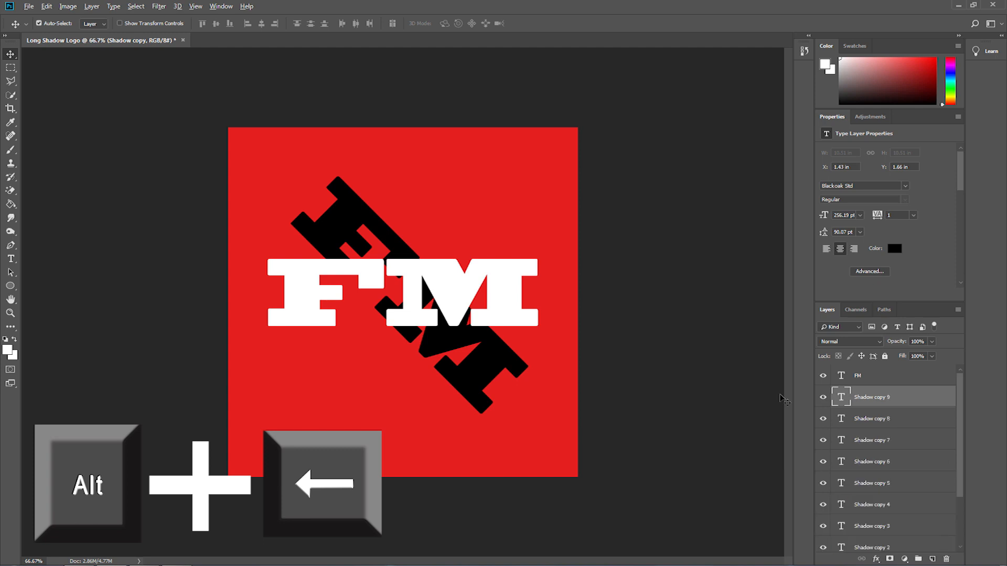
key("alt+Left")
key("alt+Left")
key("alt+Left")
key("alt+Left")
key("alt+Left")
key("alt+Left")
key("alt+Left")
key("alt+Left")
key("alt+Left")
key("alt+Left")
key("alt+Left")
key("alt+Left")
key("alt+Left")
key("alt+Left")
key("alt+Left")
key("alt+Left")
key("alt+Left")
key("alt+Left")
key("alt+Left")
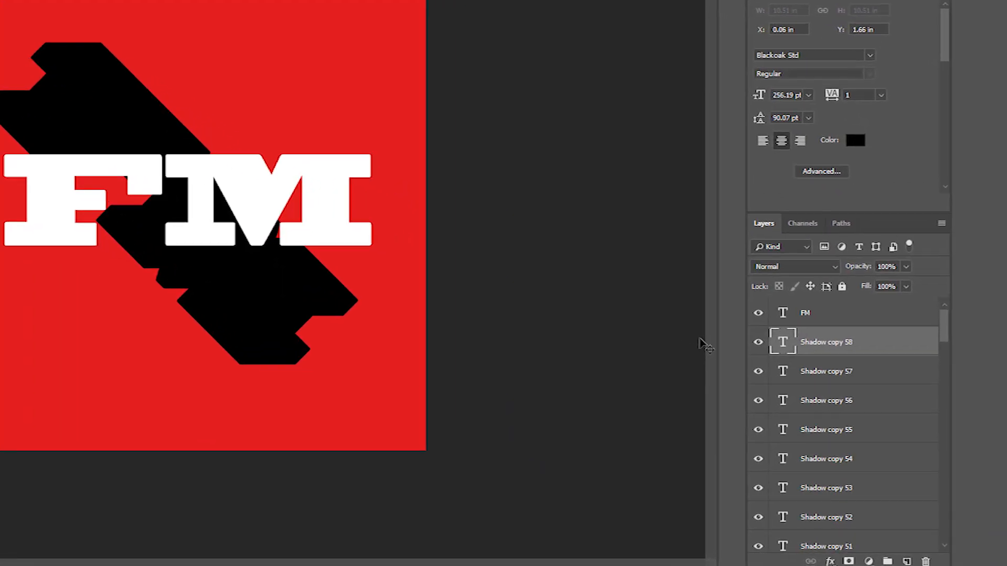
key("alt+Left")
key("alt+Left")
key("alt+Left")
key("alt+Left")
key("alt+Left")
key("alt+Left")
key("alt+Left")
key("alt+Left")
key("alt+Left")
key("alt+Left")
key("alt+Left")
key("alt+Left")
key("alt+Left")
key("alt+Left")
key("alt+Left")
key("alt+Left")
key("alt+Left")
key("alt+Left")
key("alt+Left")
key("alt+Left")
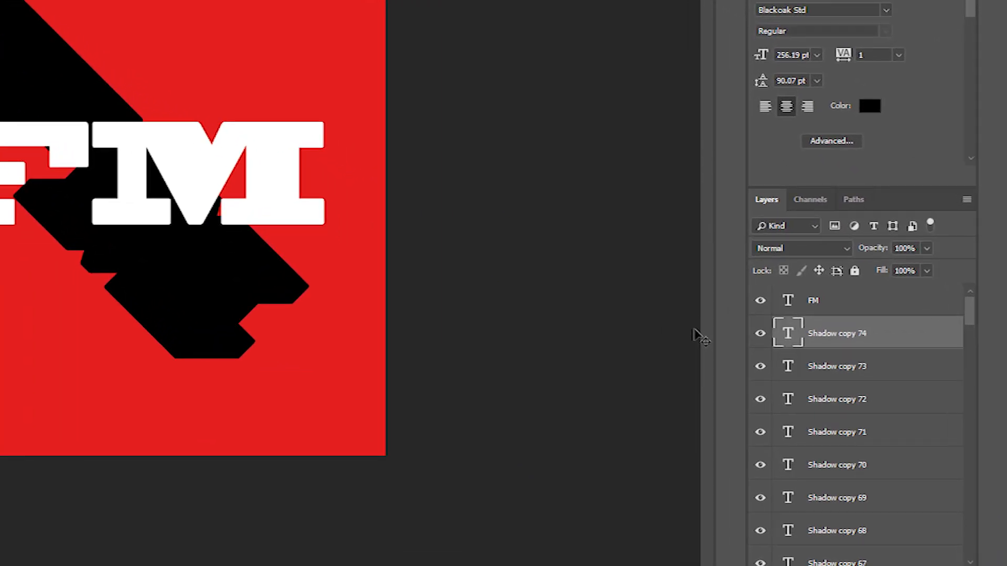
key("alt+Left")
key("alt+Left")
key("alt+Left")
key("alt+Left")
key("alt+Left")
key("alt+Left")
key("alt+Left")
key("alt+Left")
key("alt+Left")
key("alt+Left")
key("alt+Left")
key("alt+Left")
key("alt+Left")
key("alt+Left")
key("alt+Left")
key("alt+Left")
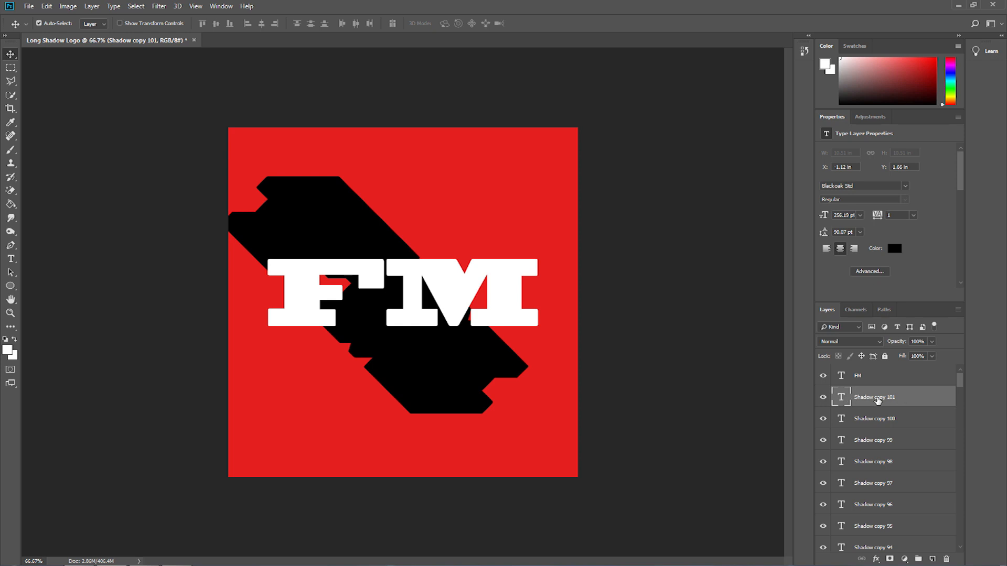
Select all the Shadow layers, from the newest copy down to the original, and merge them into one layer.
left_click_drag(959, 383, 948, 544)
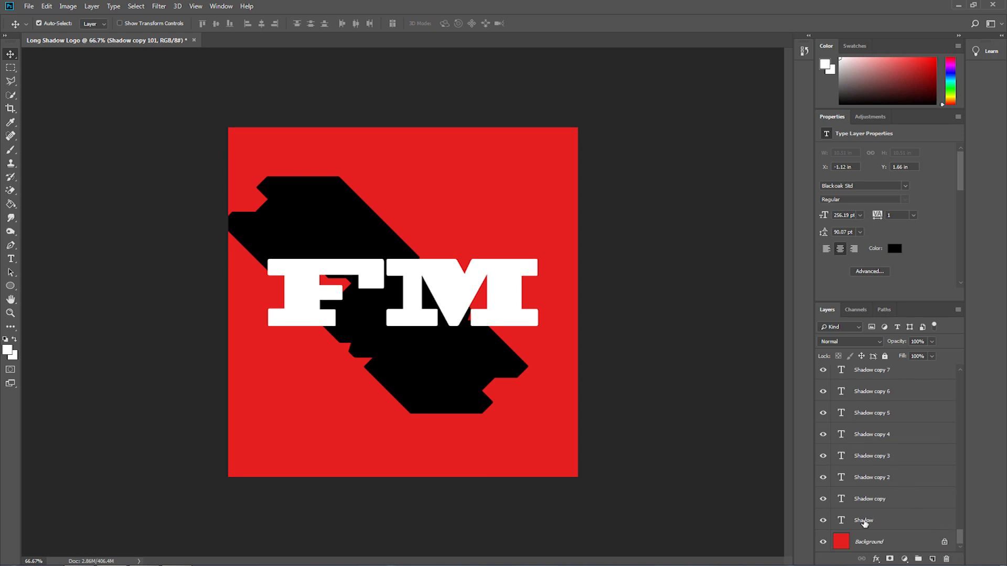
left_click(864, 522, "shift")
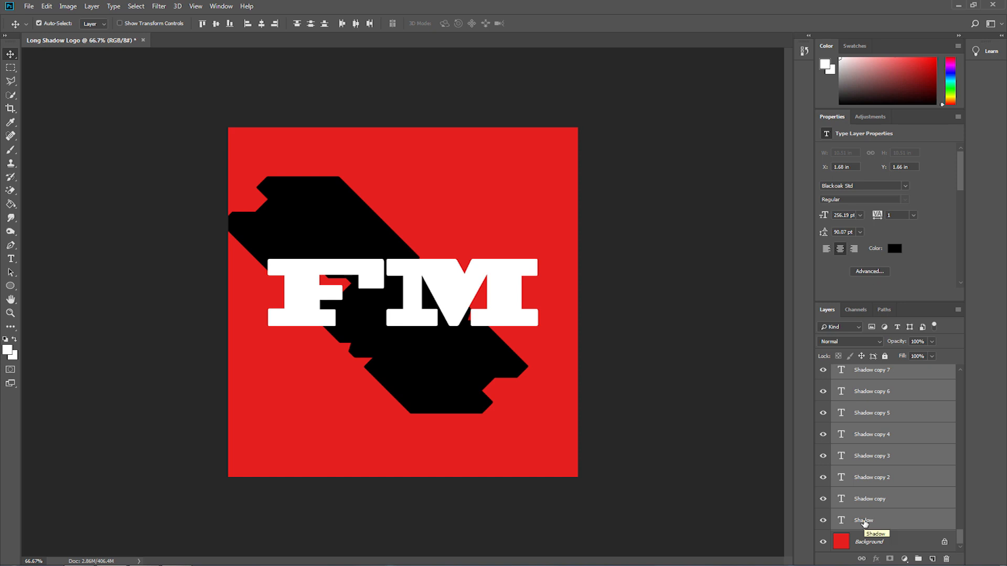
key("ctrl")
key("ctrl+e")
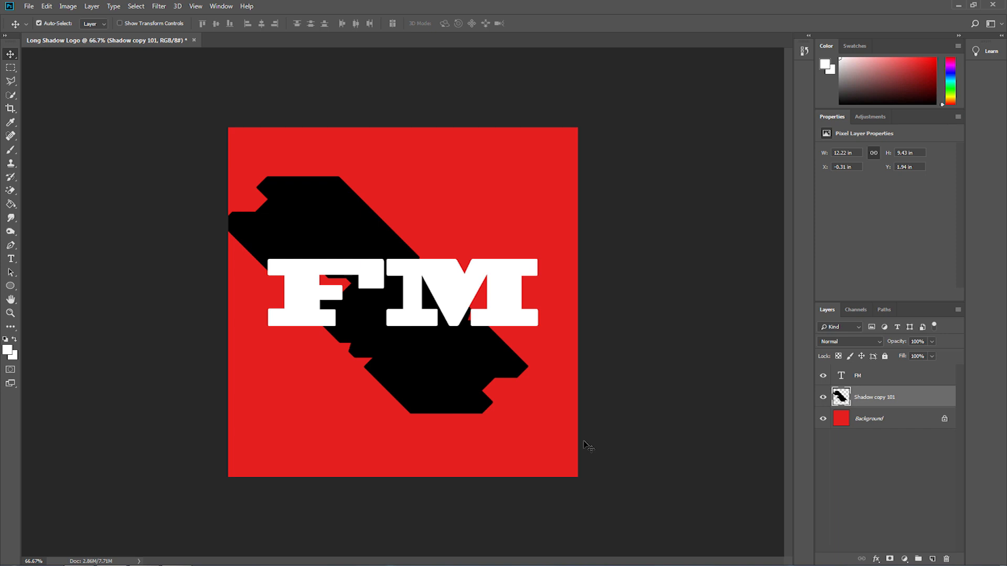
Rotate the merged shadow layer by -45 degrees with Free Transform.
key("ctrl+t")
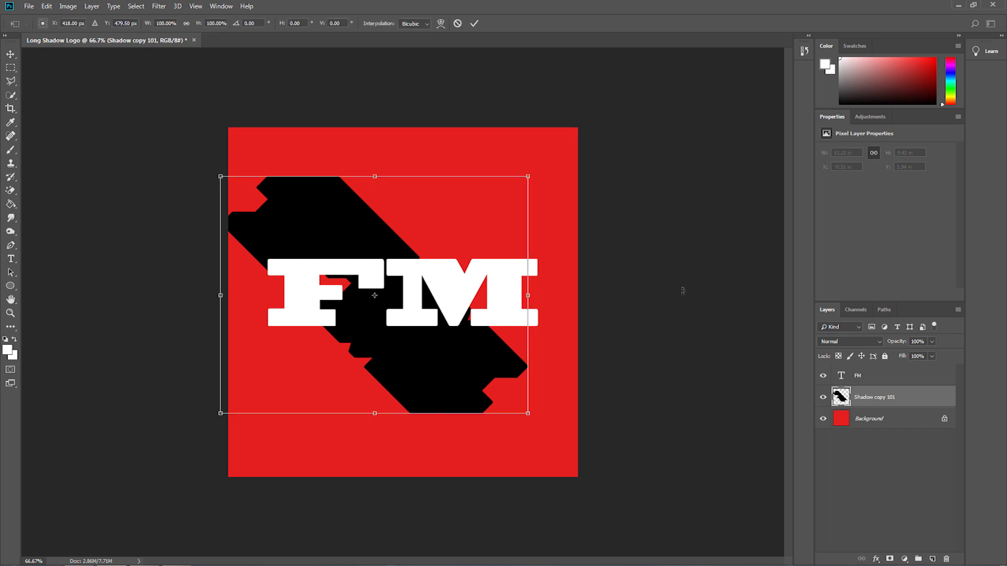
left_click(246, 23)
type("-45")
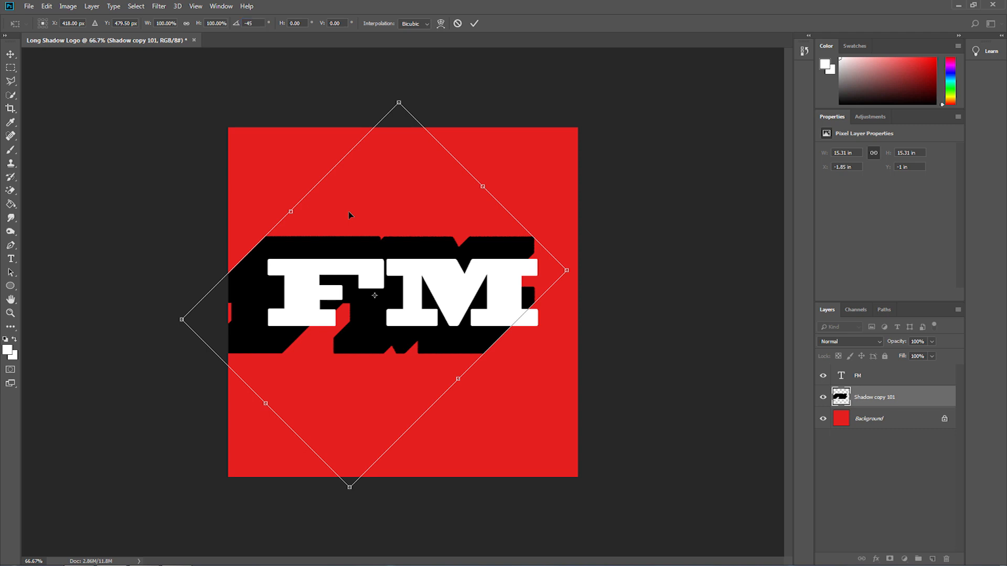
key("Return")
Move the merged shadow under the white FM text and nudge it left so its edges align with the letters.
left_click_drag(360, 243, 367, 264)
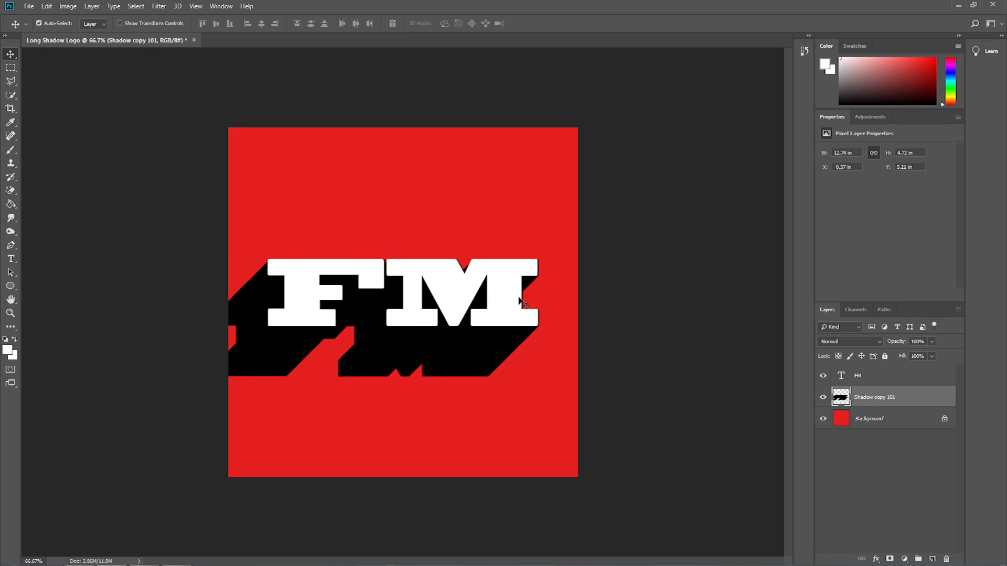
key("Left")
key("Left")
key("Left")
key("Left")
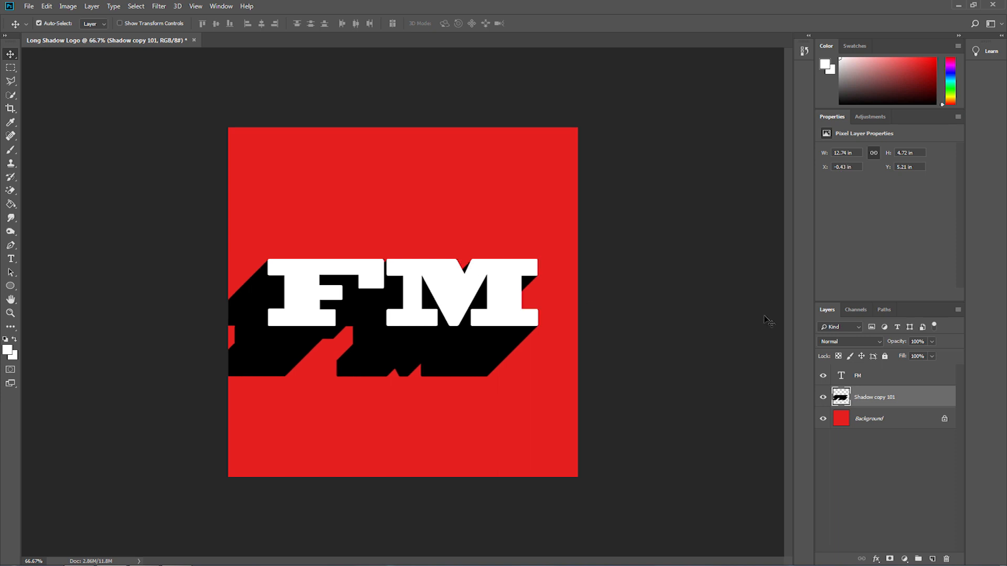
Move the FM text and merged shadow layers together to the right until the shadow's left end lies inside the canvas.
left_click(879, 377, "shift")
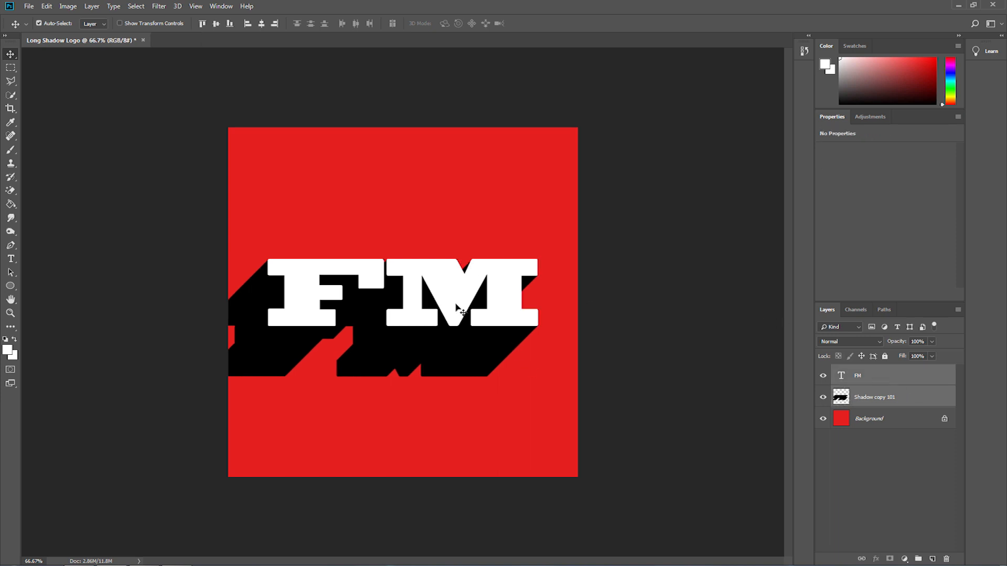
left_click_drag(455, 310, 513, 299)
left_click(863, 375)
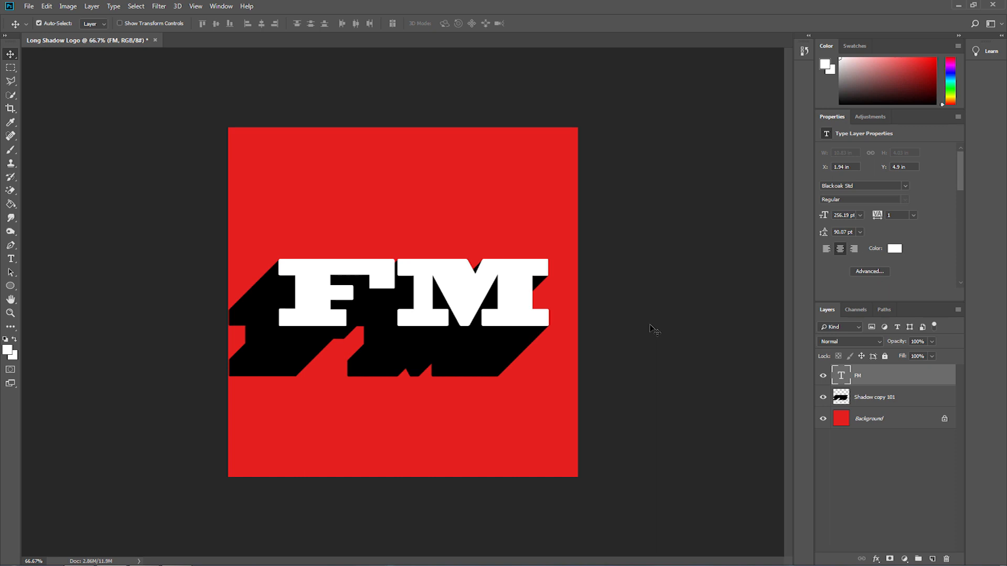
Reduce the merged shadow layer's fill to 50%.
left_click(877, 399)
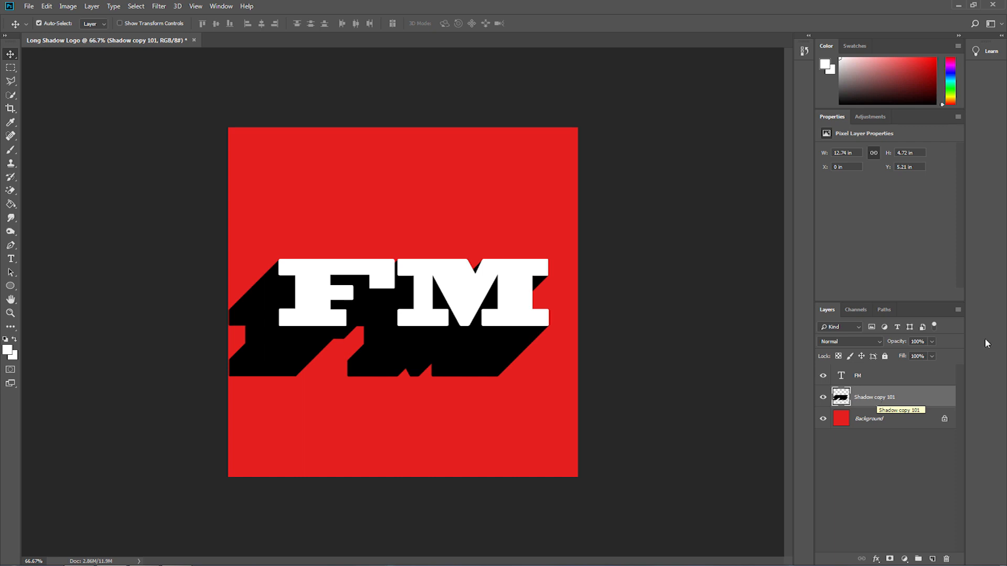
left_click(932, 356)
left_click_drag(934, 367, 904, 374)
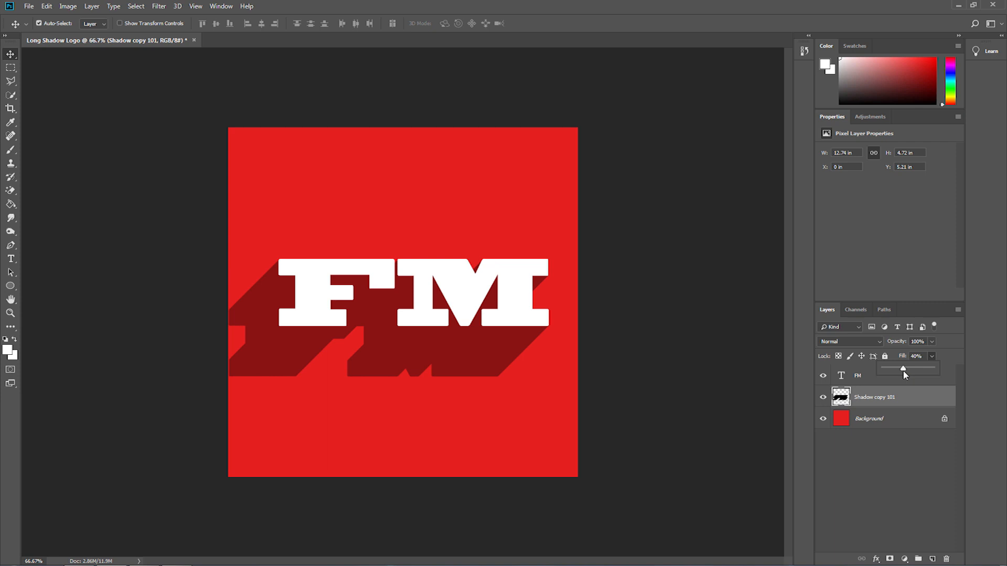
mouse_move(904, 374)
left_mouse_down()
mouse_move(919, 374)
mouse_move(897, 374)
left_mouse_up()
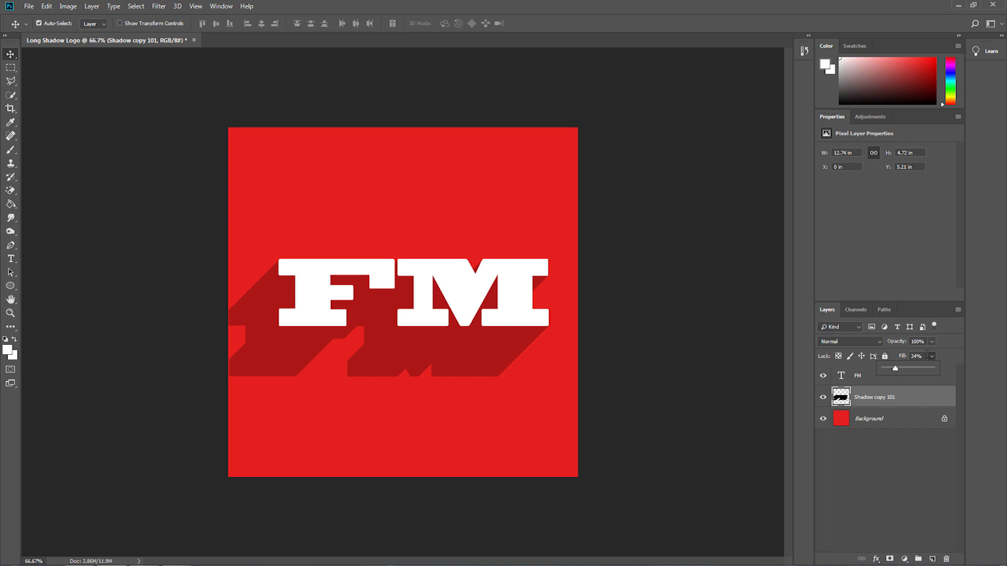
left_click(890, 360)
type("100")
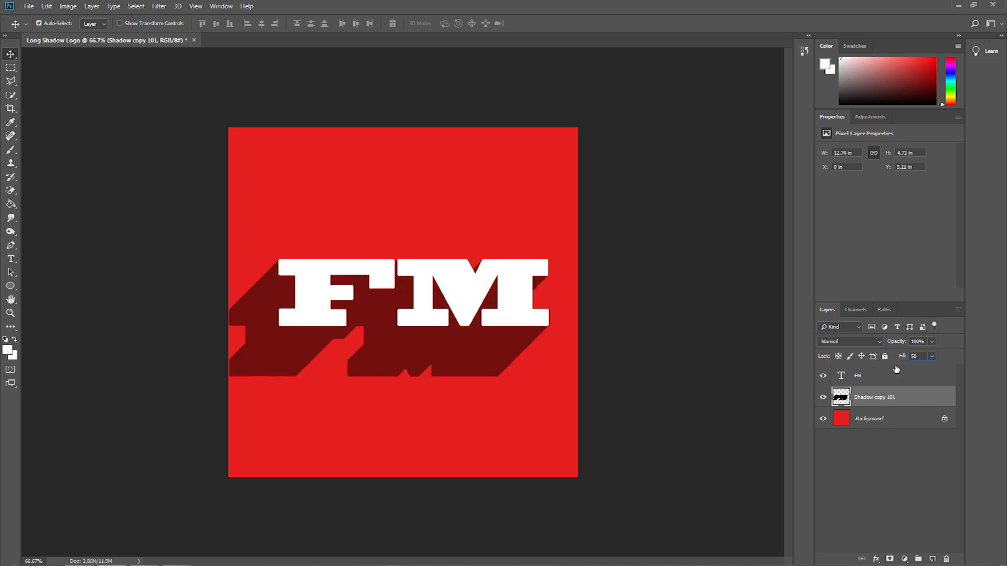
left_click(895, 373)
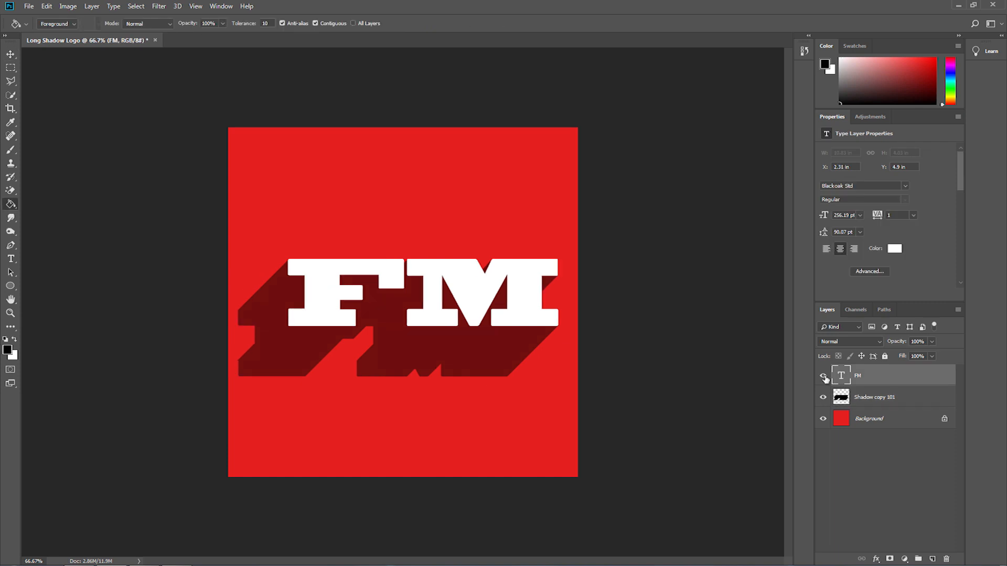